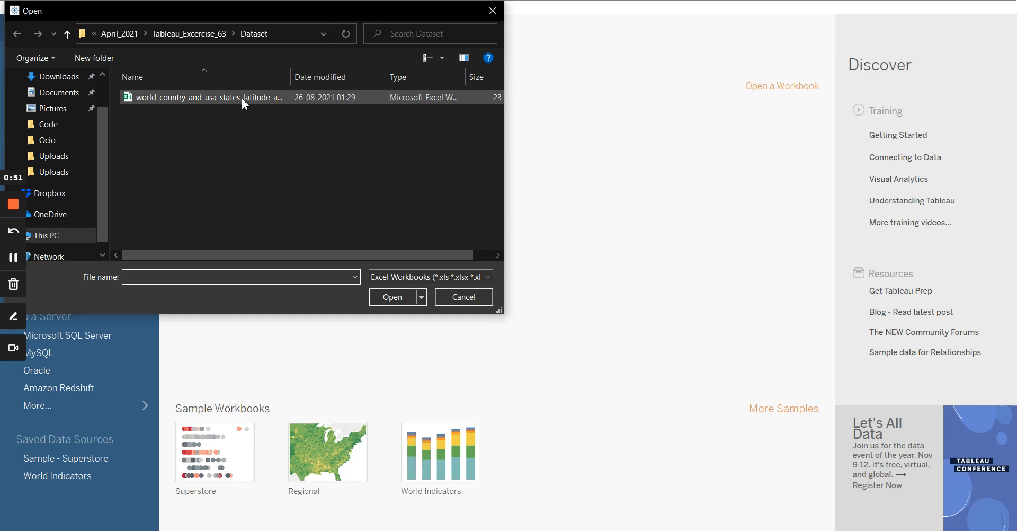
# Step: Connect to the Excel workbook of world country and USA state latitude/longitude values in the Dataset folder and go to Sheet 1
pyautogui.click(241, 97)
pyautogui.doubleClick(241, 97)
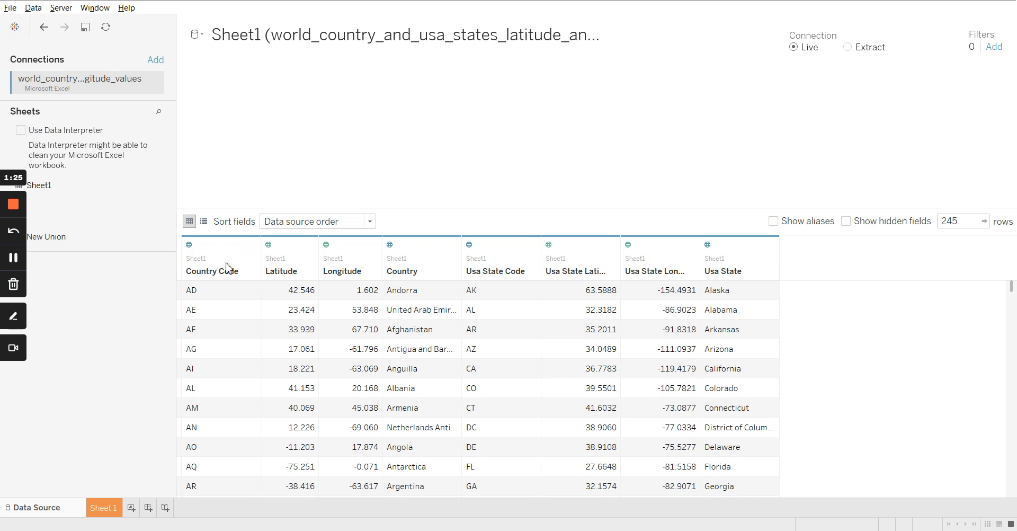
pyautogui.click(108, 510)
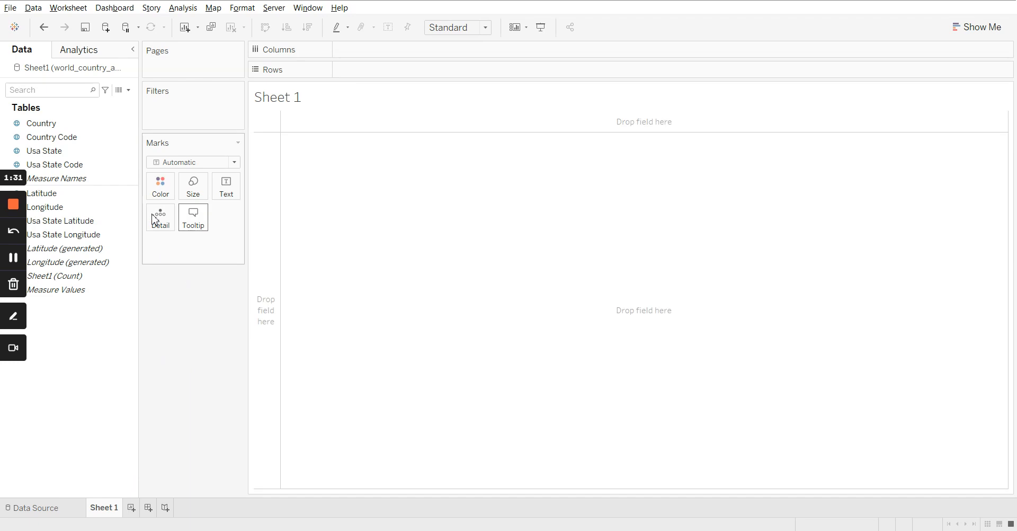
# Step: Create a parameter named Ratio, keeping the Float data type and current value of 1
pyautogui.rightClick(94, 375)
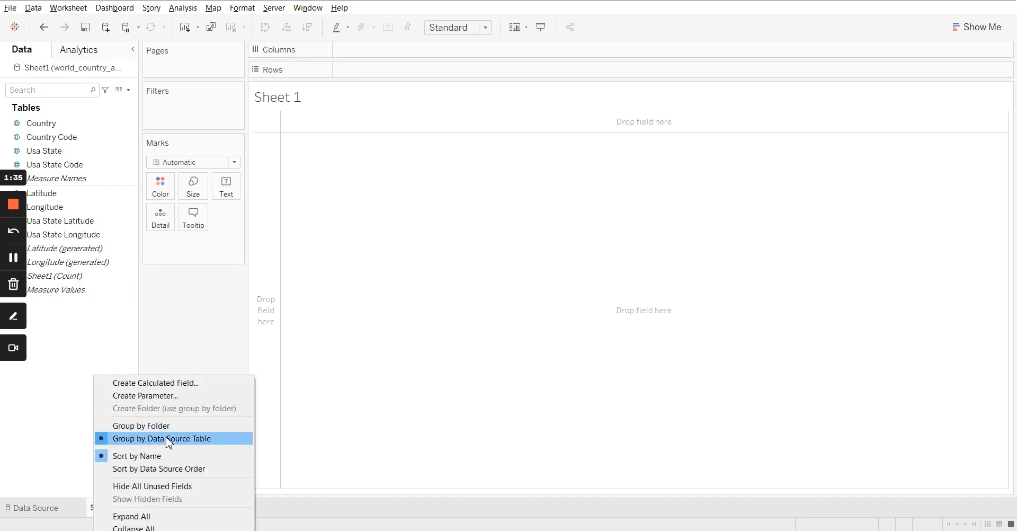
pyautogui.click(223, 398)
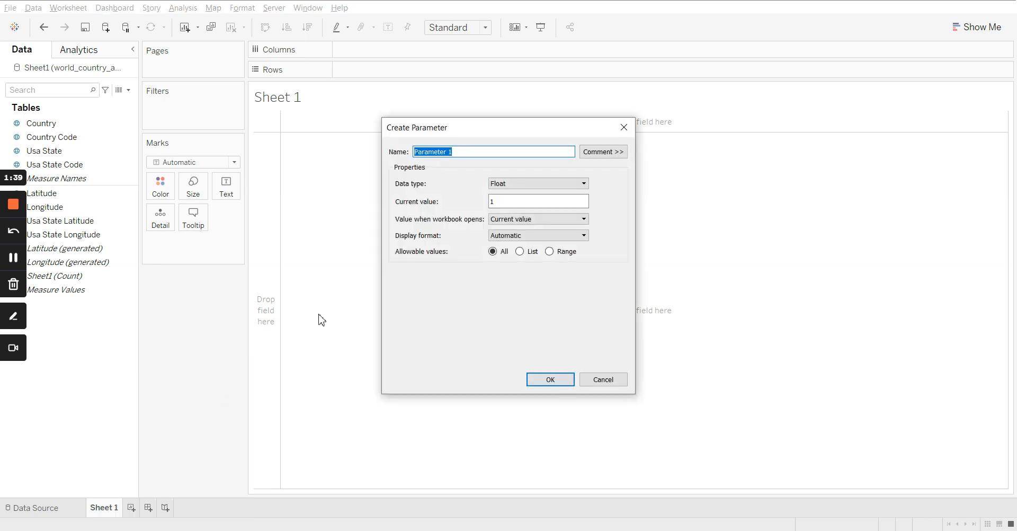
pyautogui.write('Ratio')
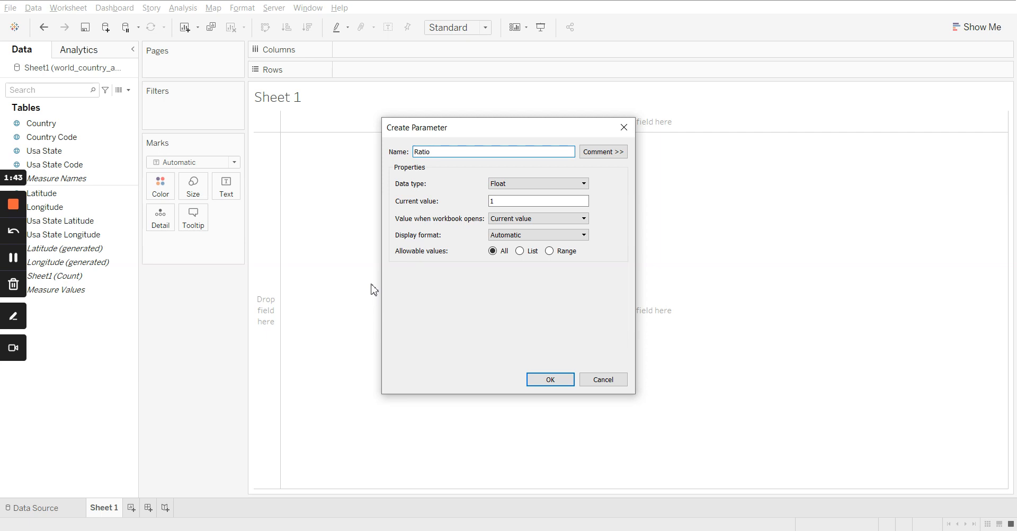
pyautogui.press('Return')
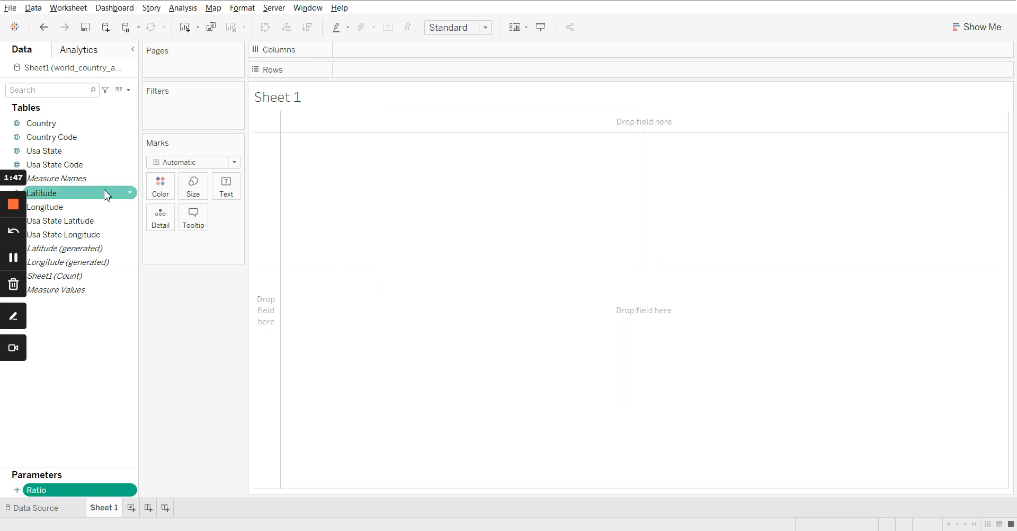
# Step: Start a calculated field based on Latitude and name it Hex Latitude
pyautogui.click(123, 194)
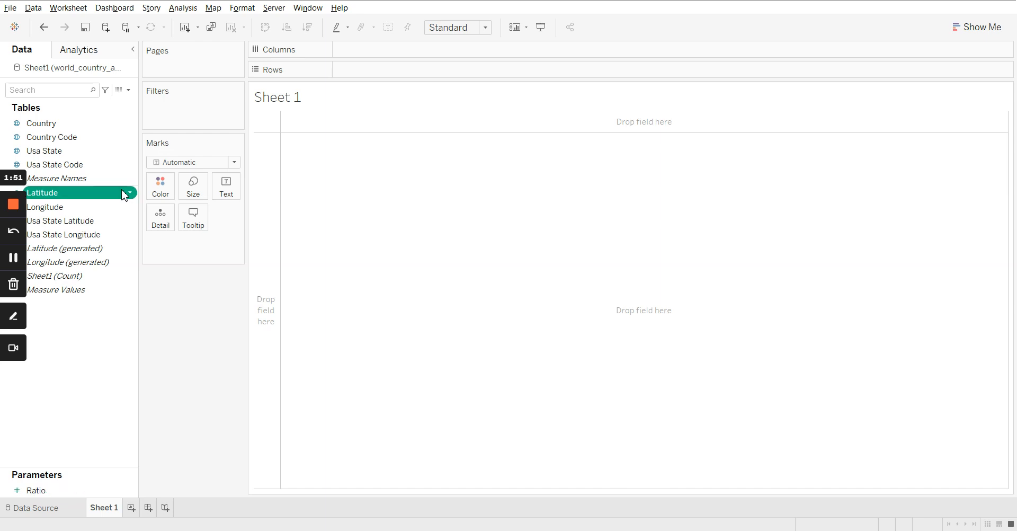
pyautogui.rightClick(122, 192)
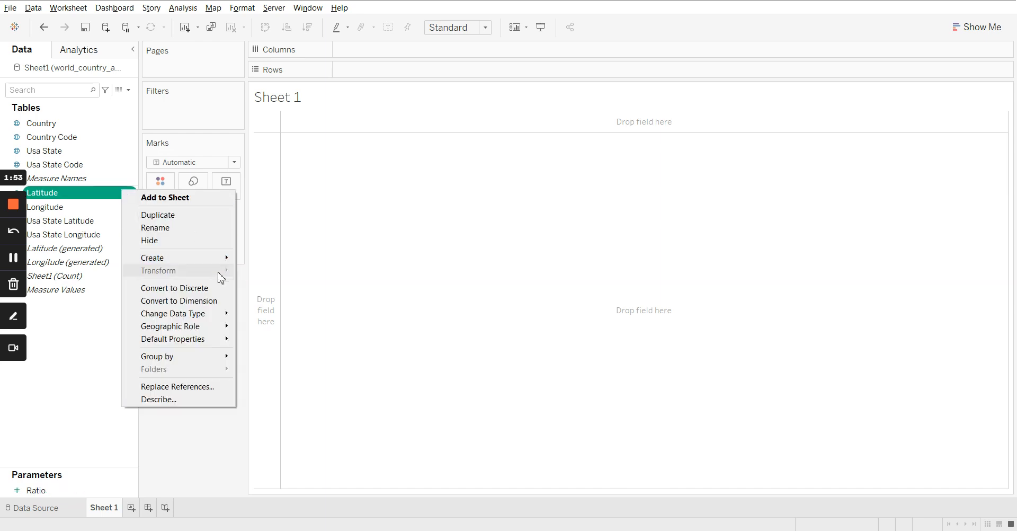
pyautogui.moveTo(198, 315)
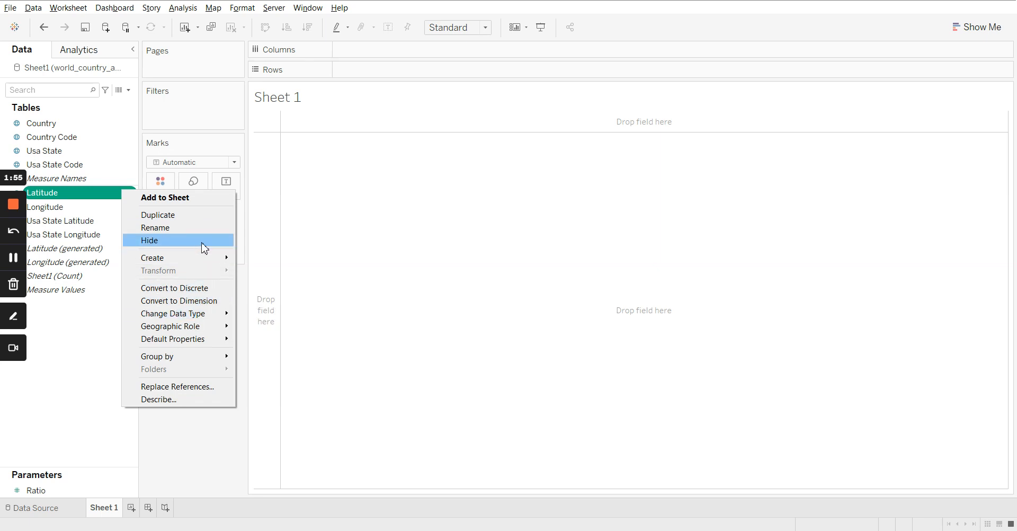
pyautogui.moveTo(209, 258)
pyautogui.click(274, 260)
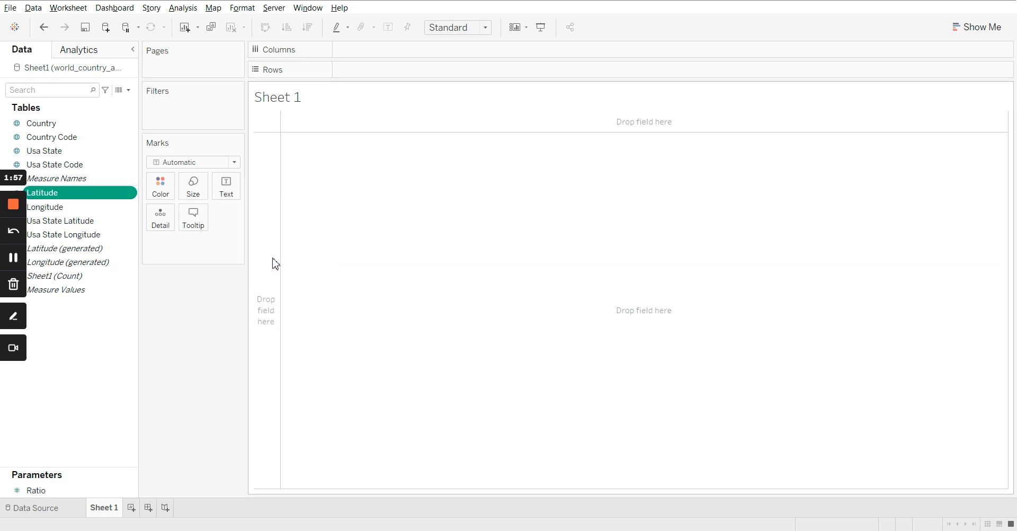
pyautogui.write('H')
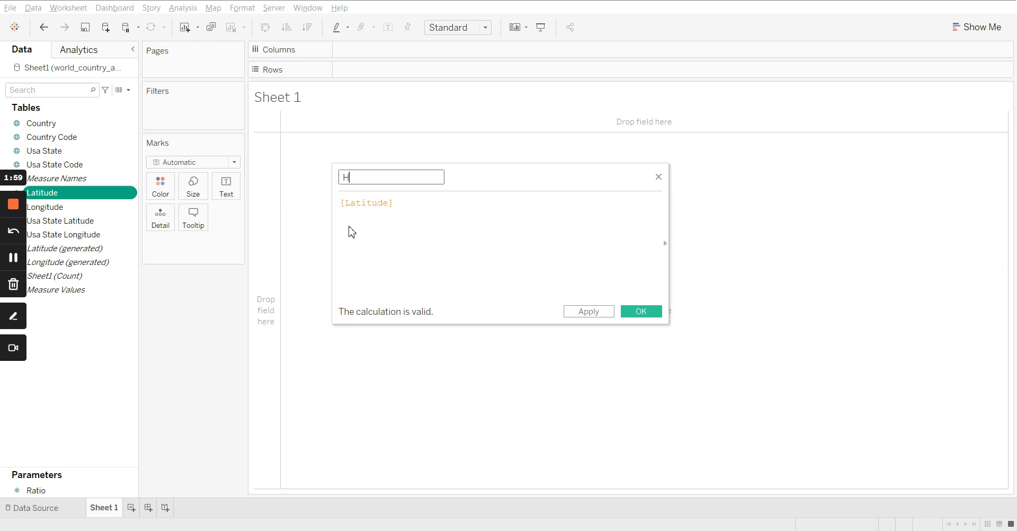
pyautogui.write('ex Latitude')
pyautogui.press('Tab')
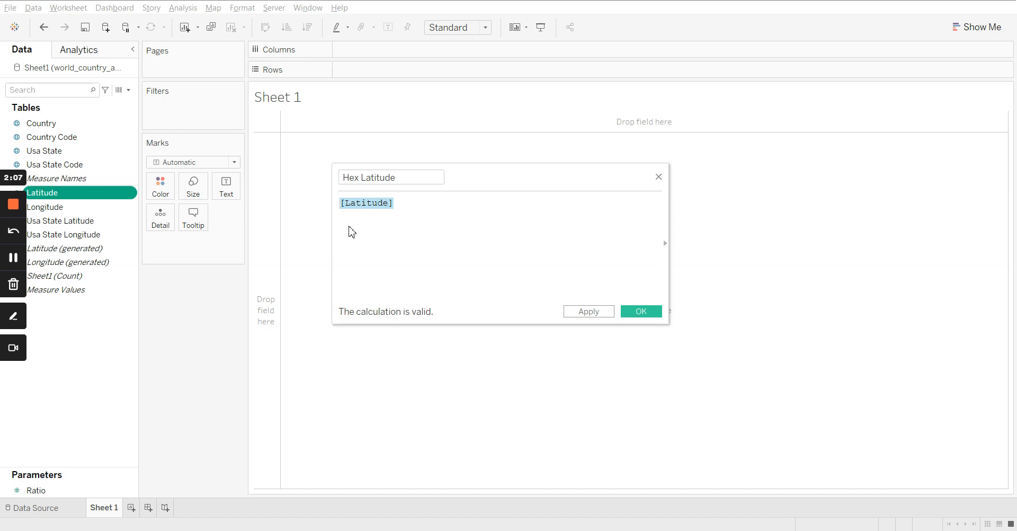
# Step: Wrap Latitude in the HEXBINY function and multiply it by Ratio as the first argument: HEXBINY([Latitude]*[Ratio]
pyautogui.press('Left')
pyautogui.write('H')
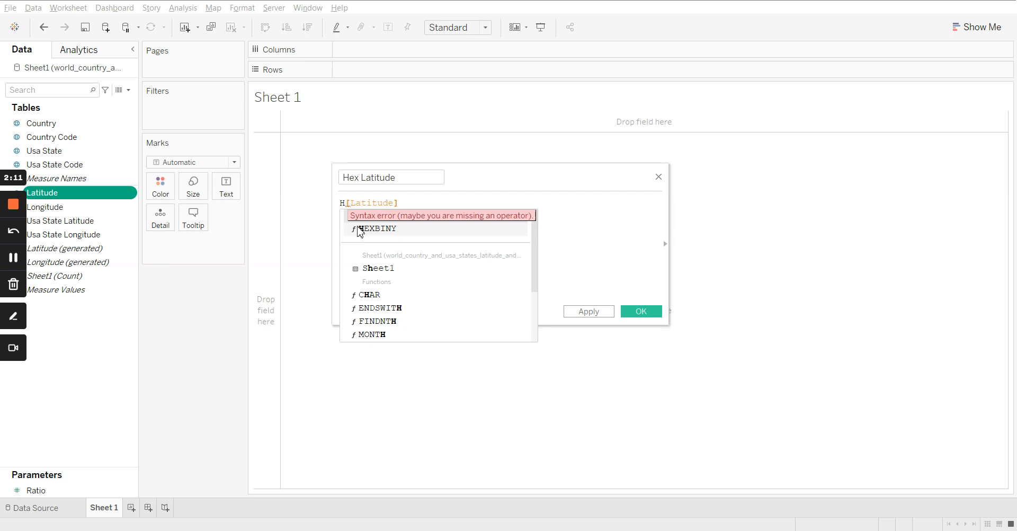
pyautogui.click(368, 231)
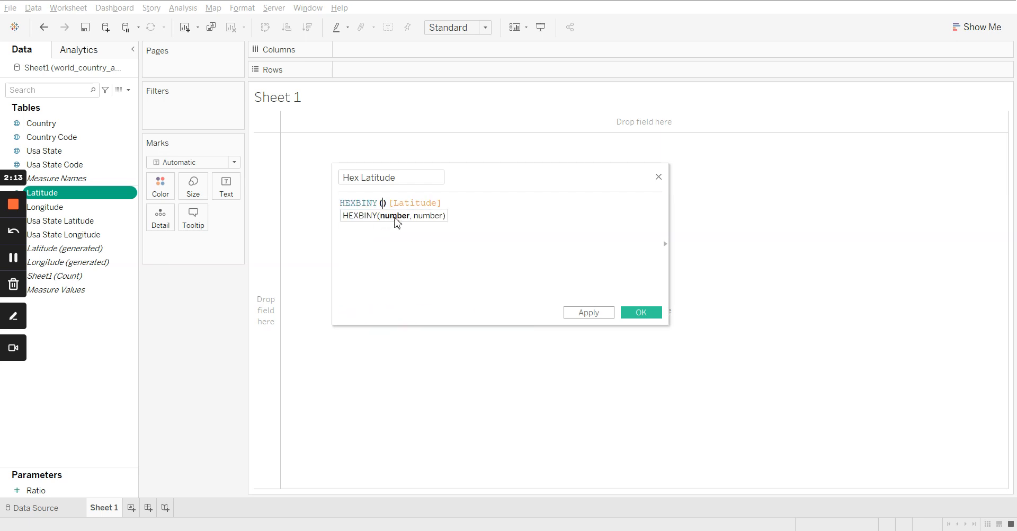
pyautogui.press('Delete')
pyautogui.press('Delete')
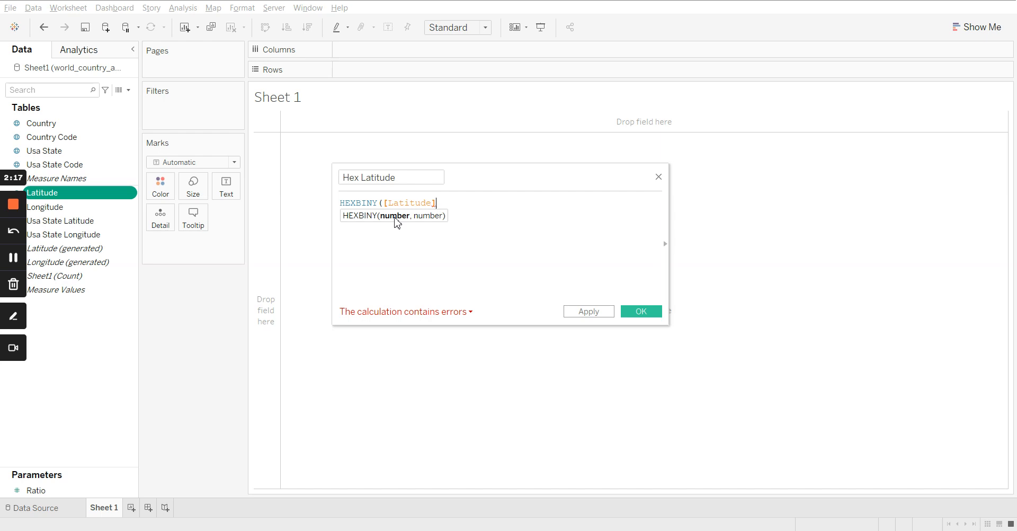
pyautogui.write('*[')
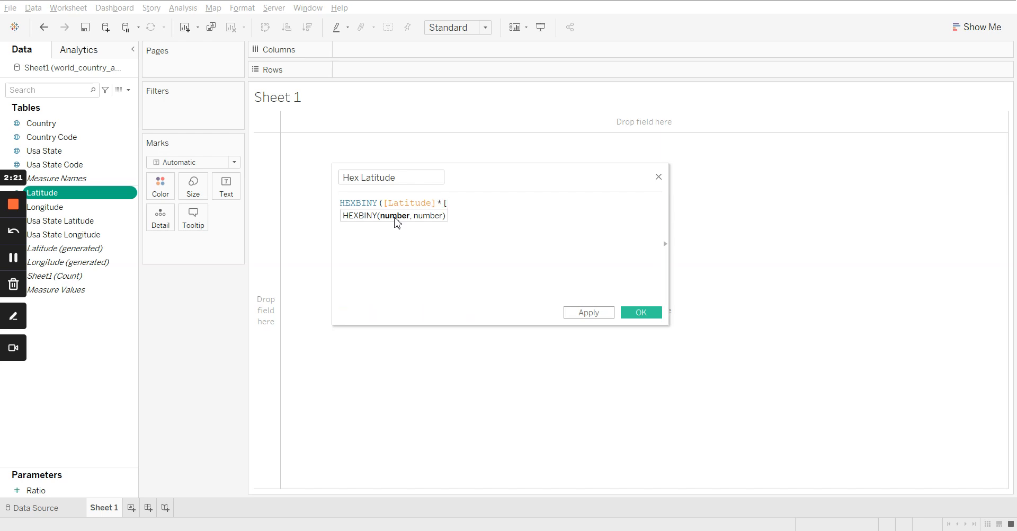
pyautogui.write('Rat')
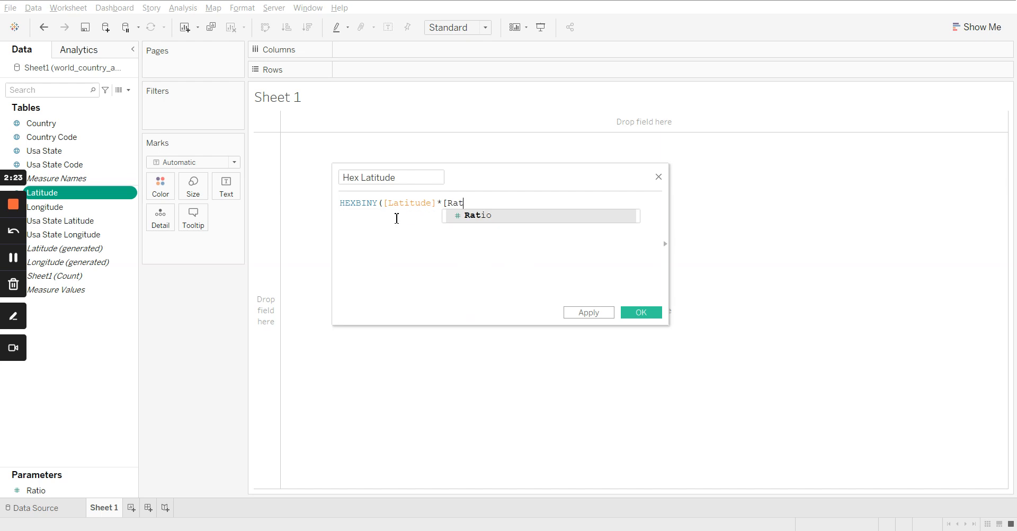
pyautogui.press('Return')
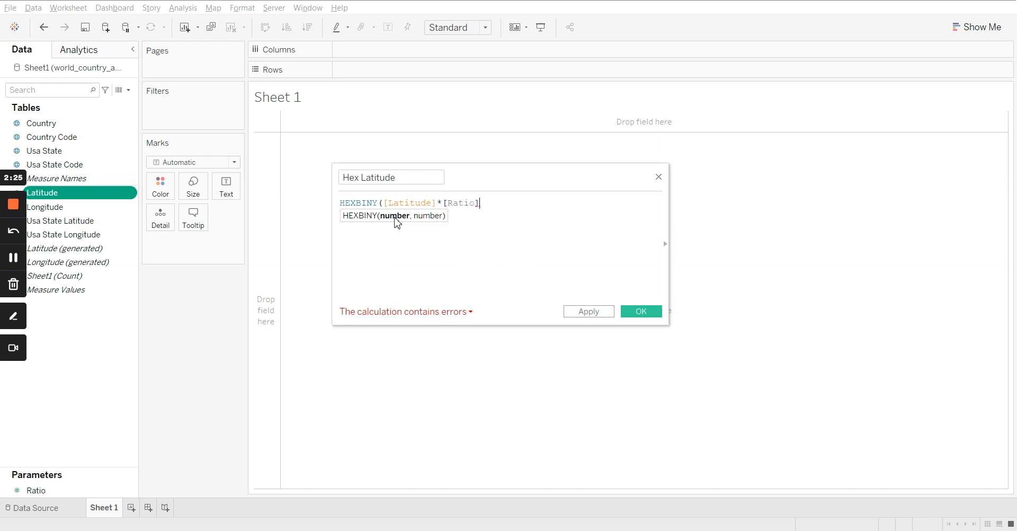
# Step: Add [Longitude]*[Ratio] as the second HEXBINY argument and close the parenthesis
pyautogui.write(', [')
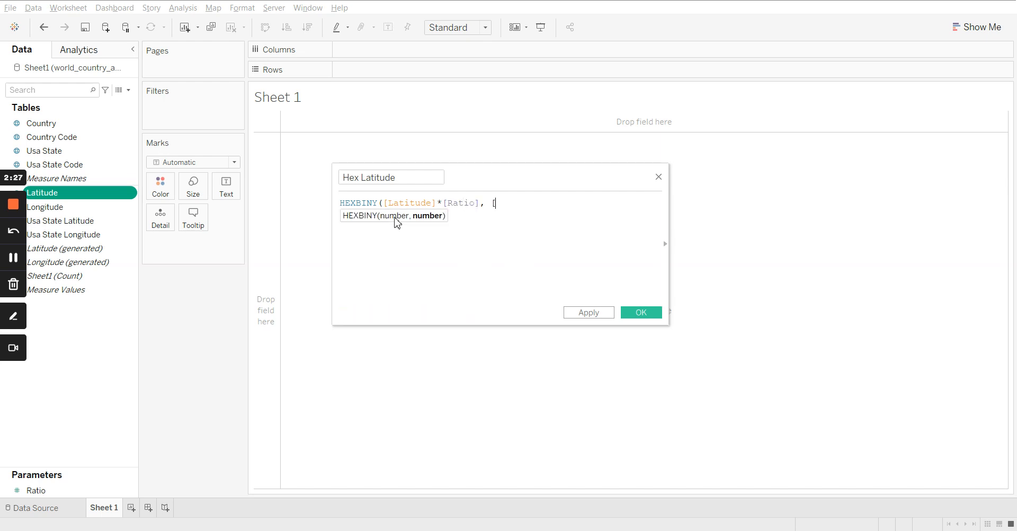
pyautogui.write('Lon')
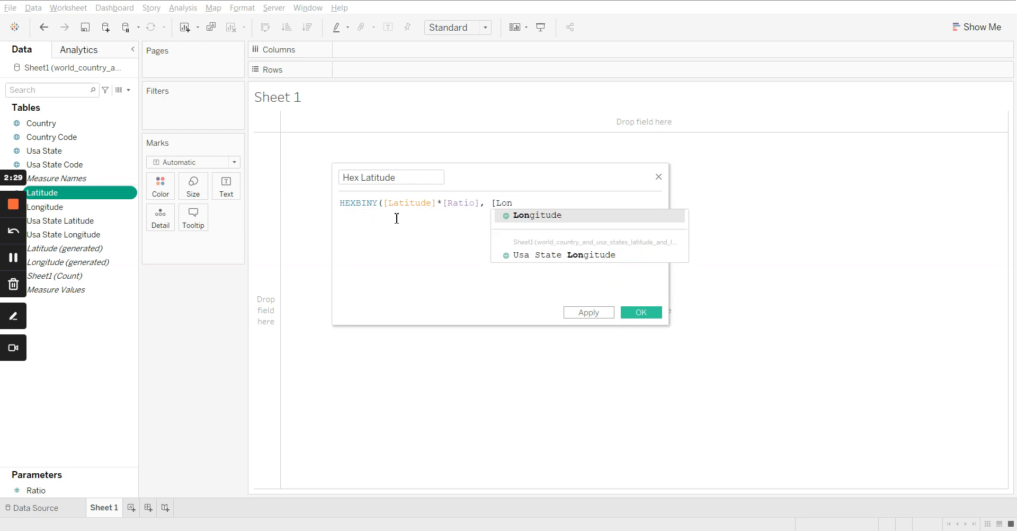
pyautogui.press('Return')
pyautogui.write('*Rat')
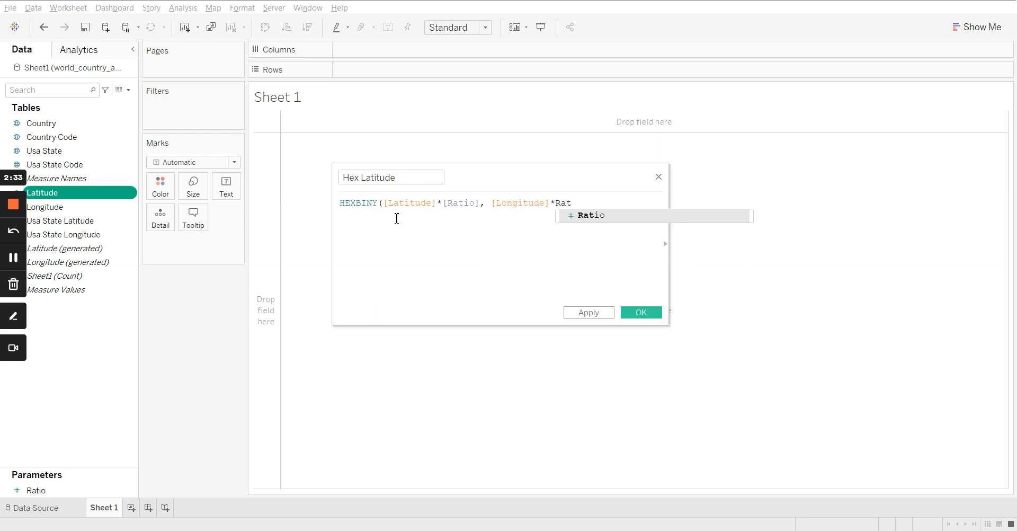
pyautogui.press('Return')
pyautogui.write(')')
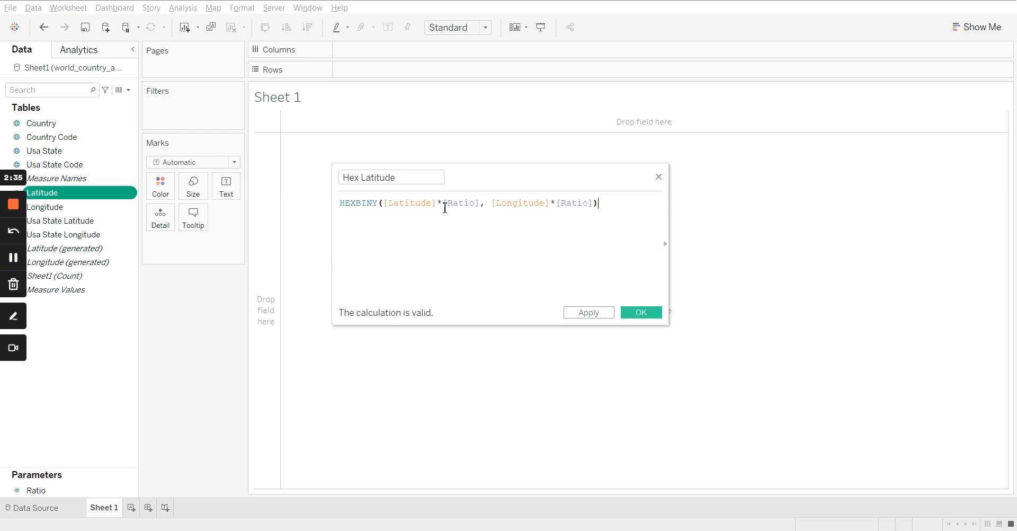
# Step: Copy the whole HEXBINY formula and save the Hex Latitude field
pyautogui.hotkey('ctrl', 'a')
pyautogui.hotkey('ctrl', 'c')
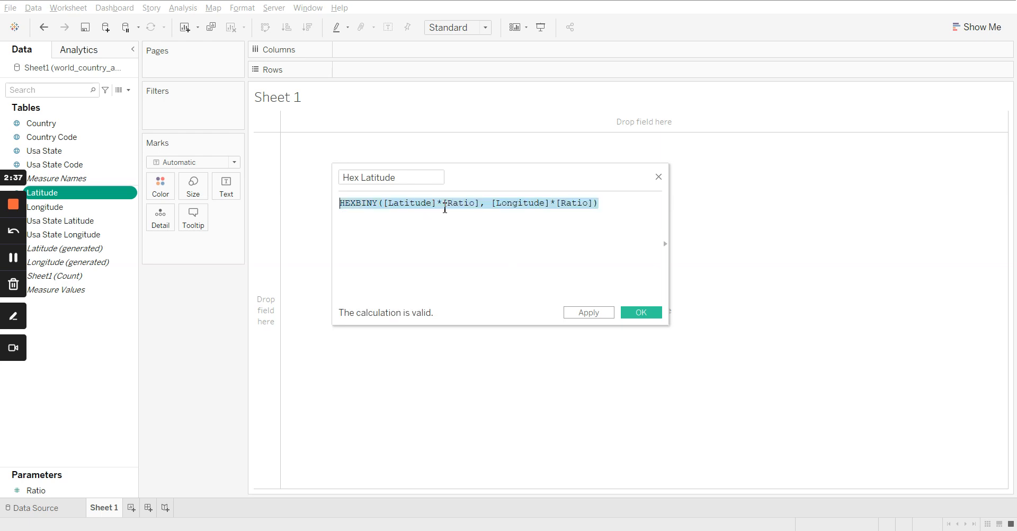
pyautogui.click(445, 209)
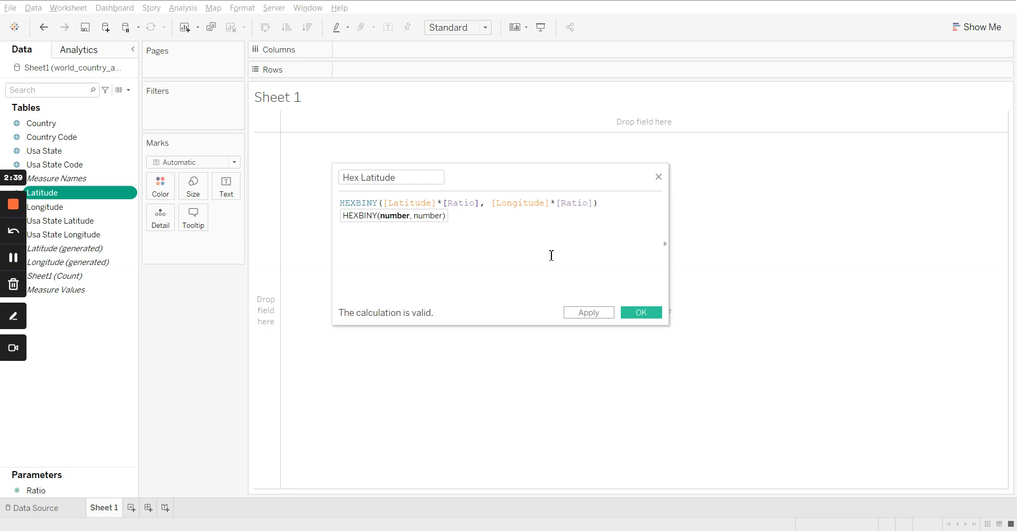
pyautogui.click(637, 314)
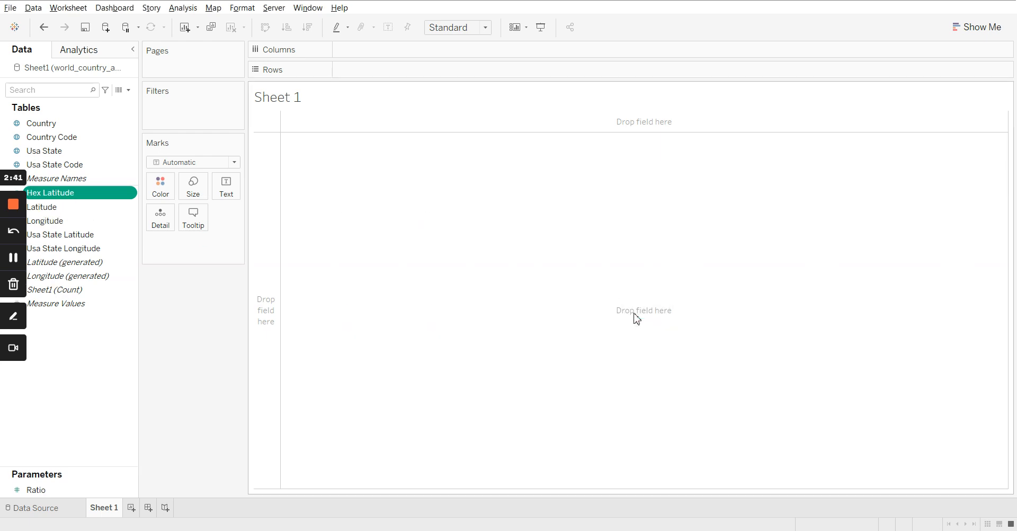
# Step: Create a calculated field from Longitude named Hex Longitude and replace its formula with the copied HEXBINY expression
pyautogui.click(110, 220)
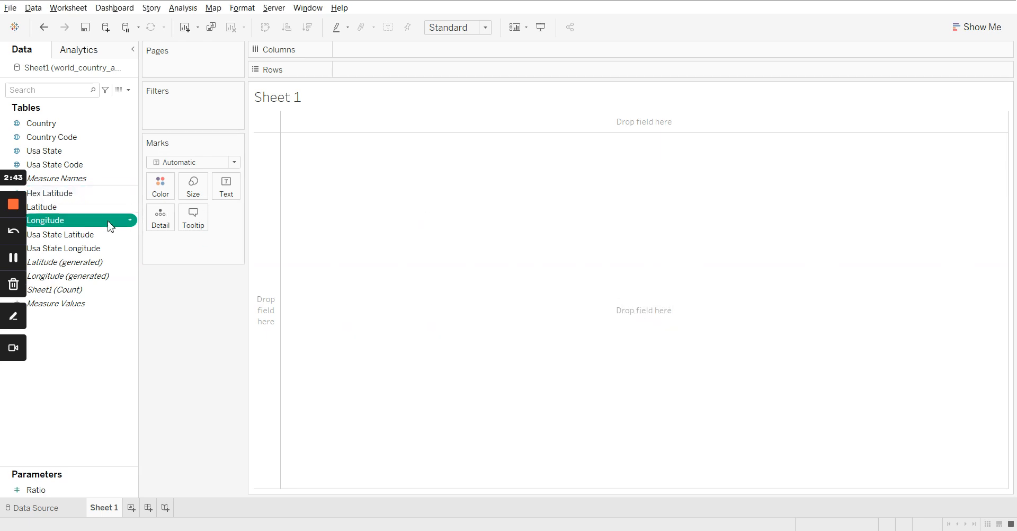
pyautogui.rightClick(109, 226)
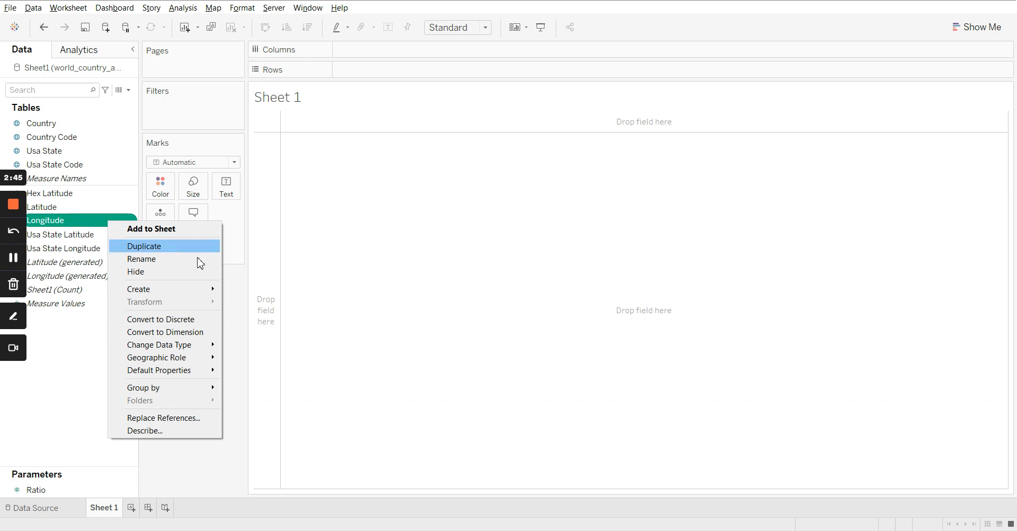
pyautogui.moveTo(211, 298)
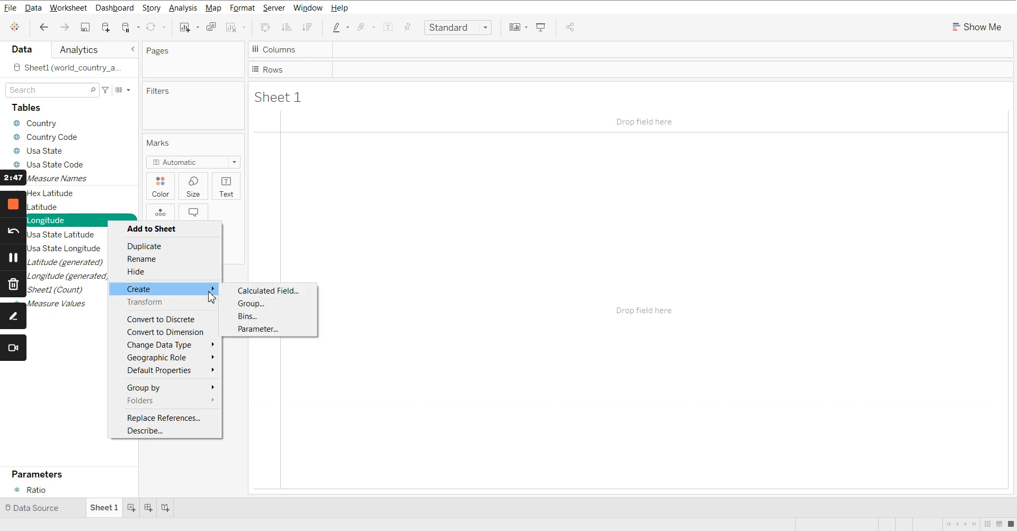
pyautogui.click(247, 292)
pyautogui.write('Hex L')
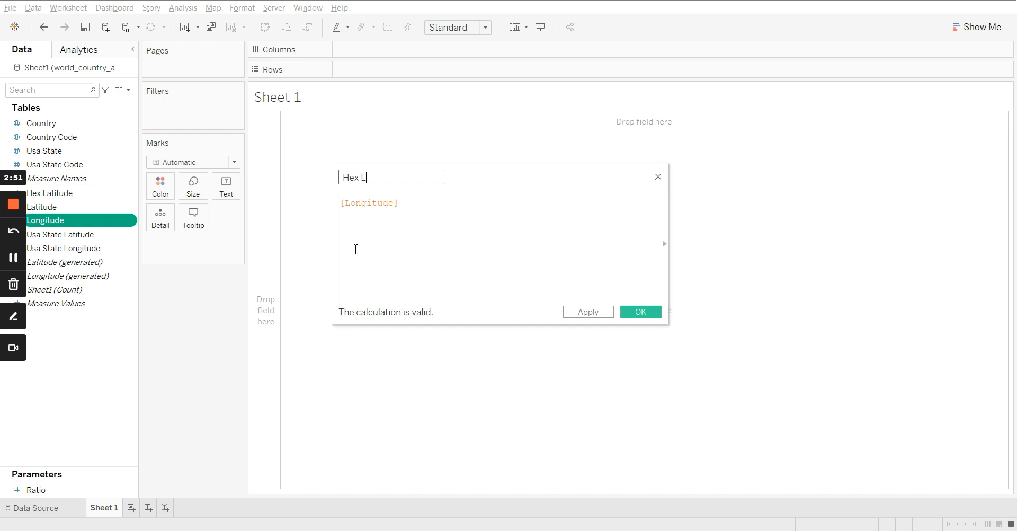
pyautogui.write('ongitude')
pyautogui.press('Tab')
pyautogui.hotkey('ctrl', 'v')
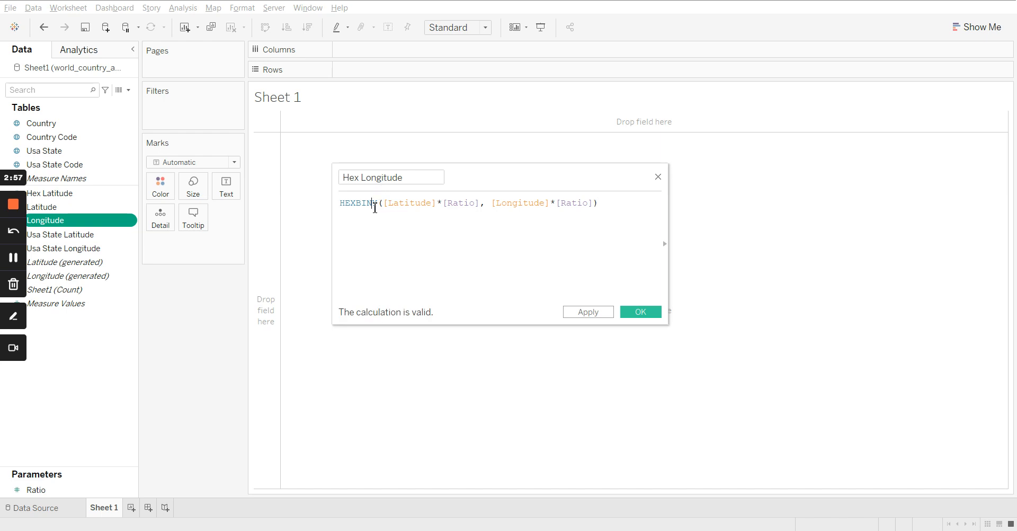
# Step: Change the function in the Hex Longitude formula to HEXBINX and save the field
pyautogui.press('BackSpace')
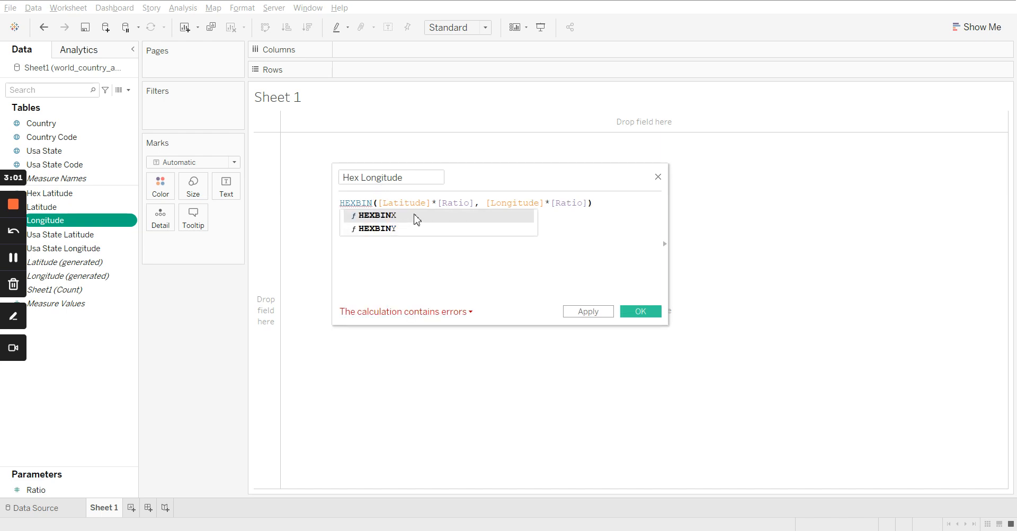
pyautogui.doubleClick(417, 218)
pyautogui.click(484, 246)
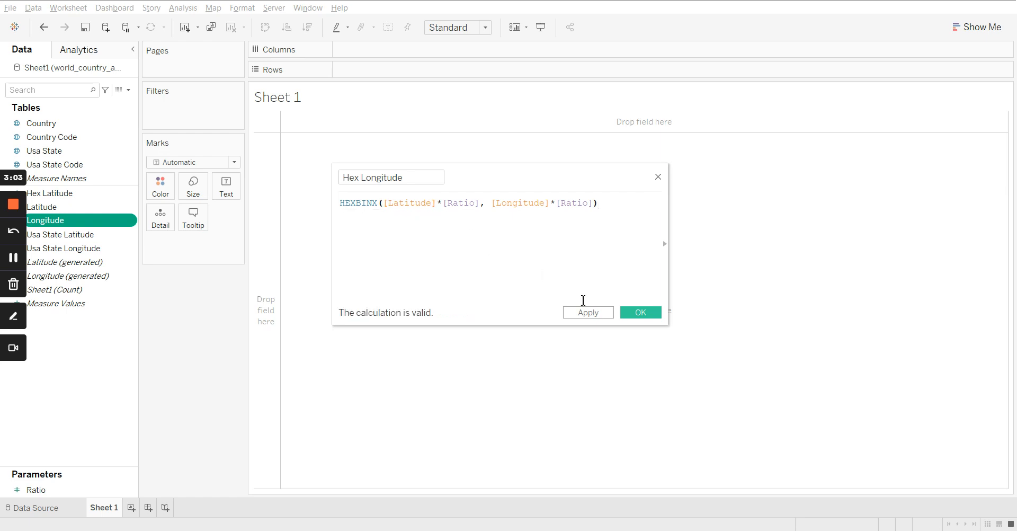
pyautogui.click(635, 313)
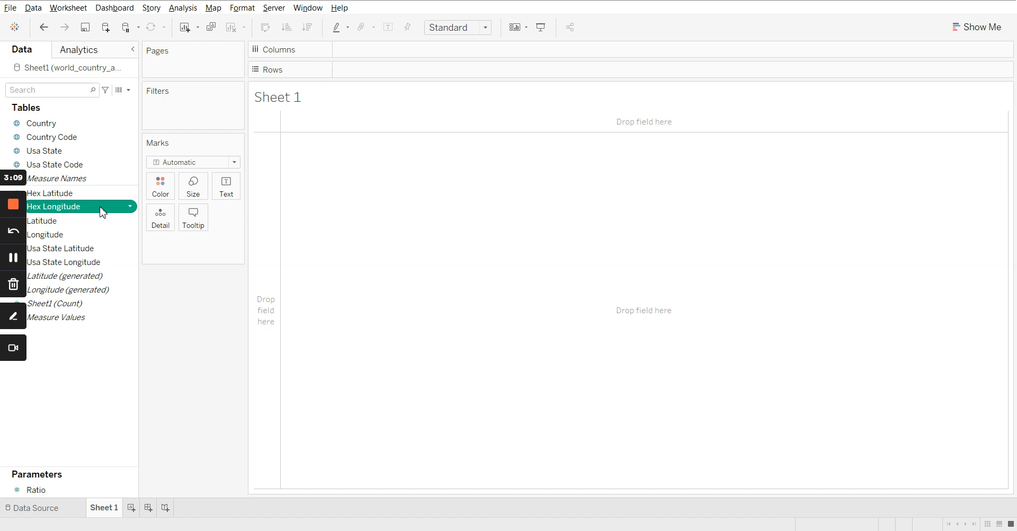
# Step: Plot Hex Longitude on Columns against Hex Latitude on Rows, with measure aggregation turned off
pyautogui.moveTo(103, 212)
pyautogui.mouseDown()
pyautogui.moveTo(211, 220)
pyautogui.moveTo(349, 126)
pyautogui.moveTo(411, 52)
pyautogui.moveTo(185, 126)
pyautogui.moveTo(384, 52)
pyautogui.mouseUp()
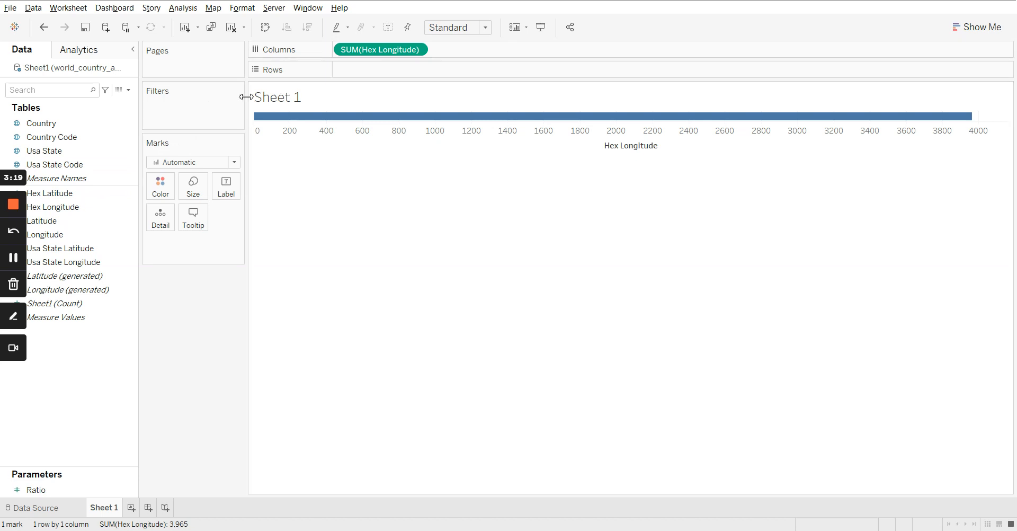
pyautogui.click(188, 12)
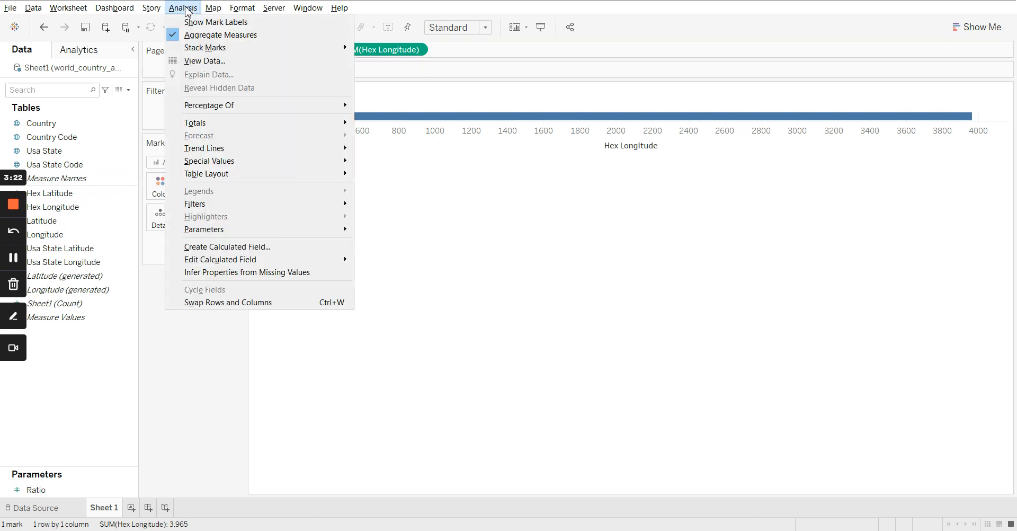
pyautogui.click(212, 34)
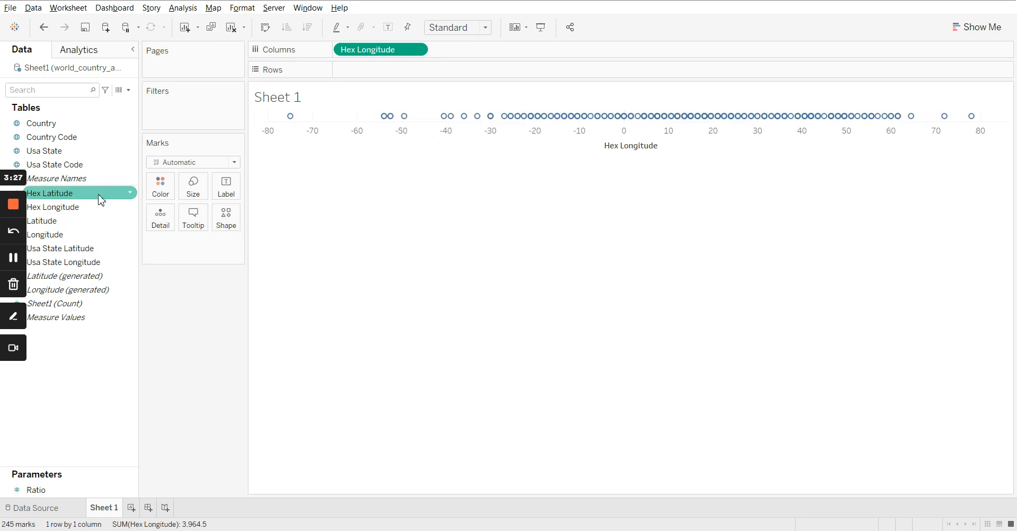
pyautogui.moveTo(101, 200); pyautogui.dragTo(409, 72)
pyautogui.moveTo(412, 78); pyautogui.dragTo(412, 78)
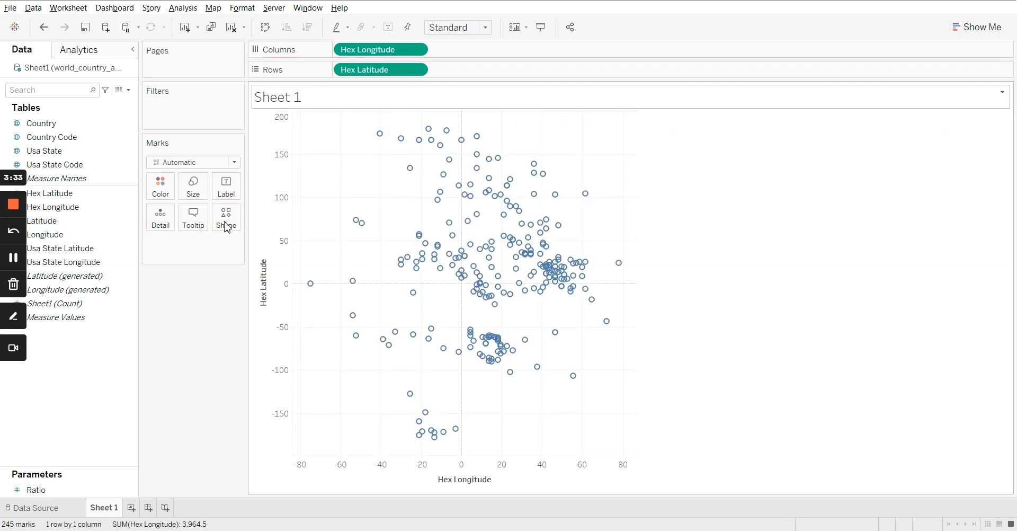
# Step: Color the marks by Usa State and set the mark type to Square
pyautogui.click(131, 180)
pyautogui.click(120, 153)
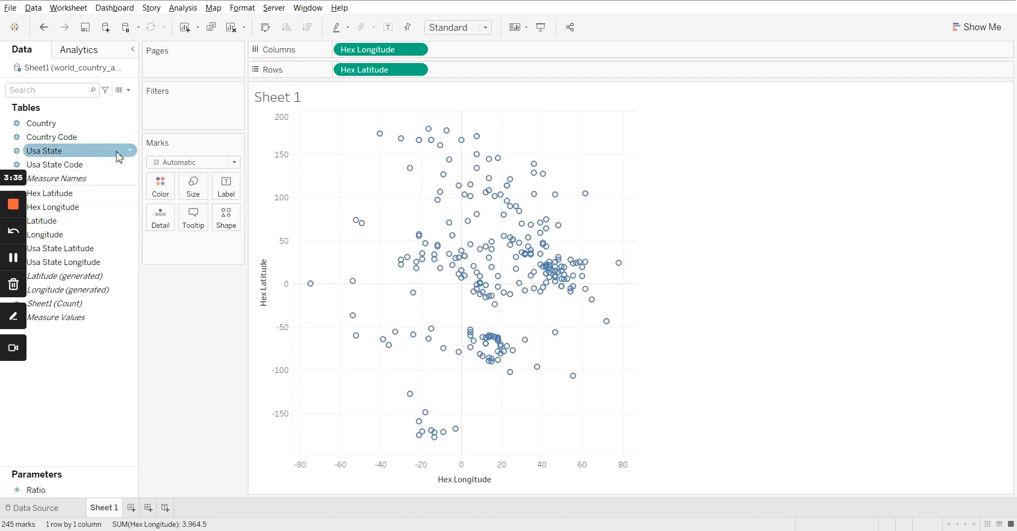
pyautogui.click(100, 154)
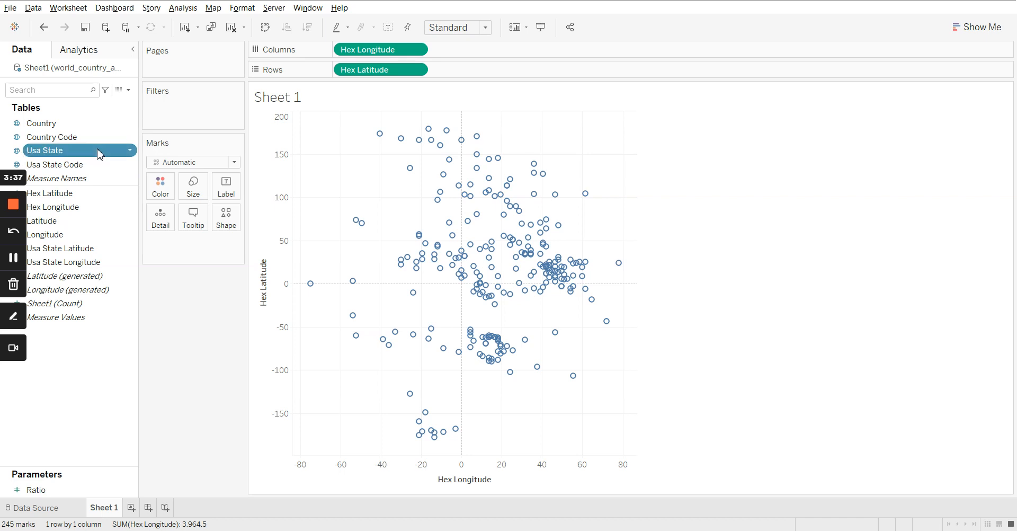
pyautogui.moveTo(100, 153); pyautogui.dragTo(163, 190)
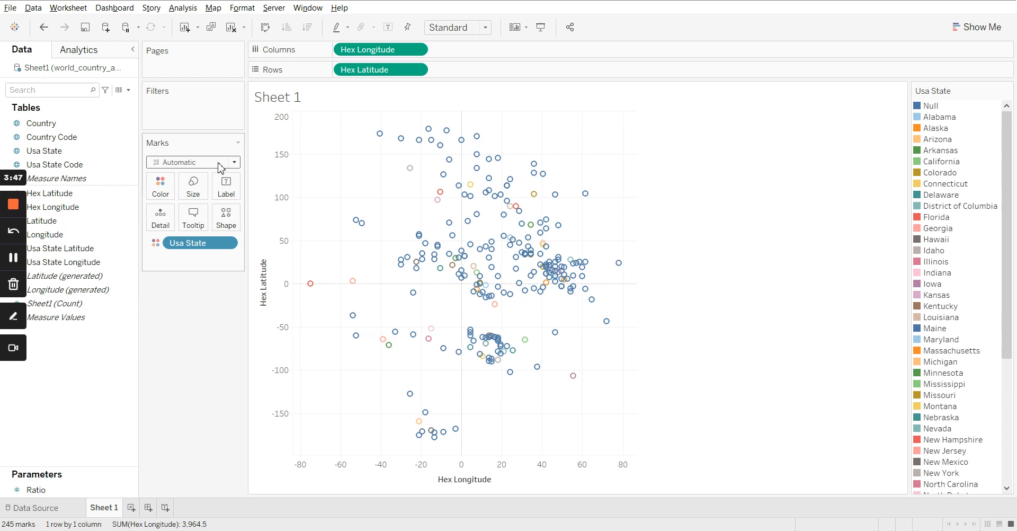
pyautogui.click(221, 164)
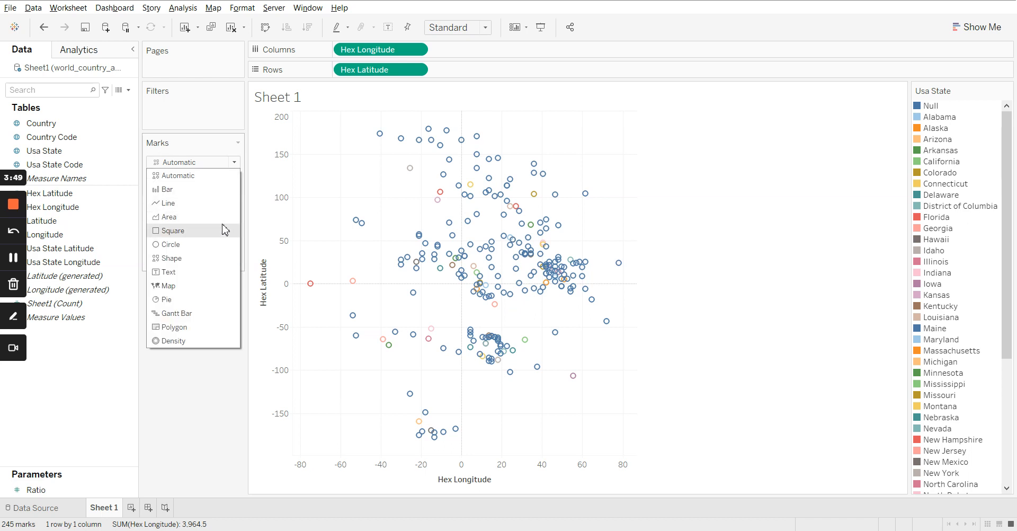
pyautogui.press('Escape')
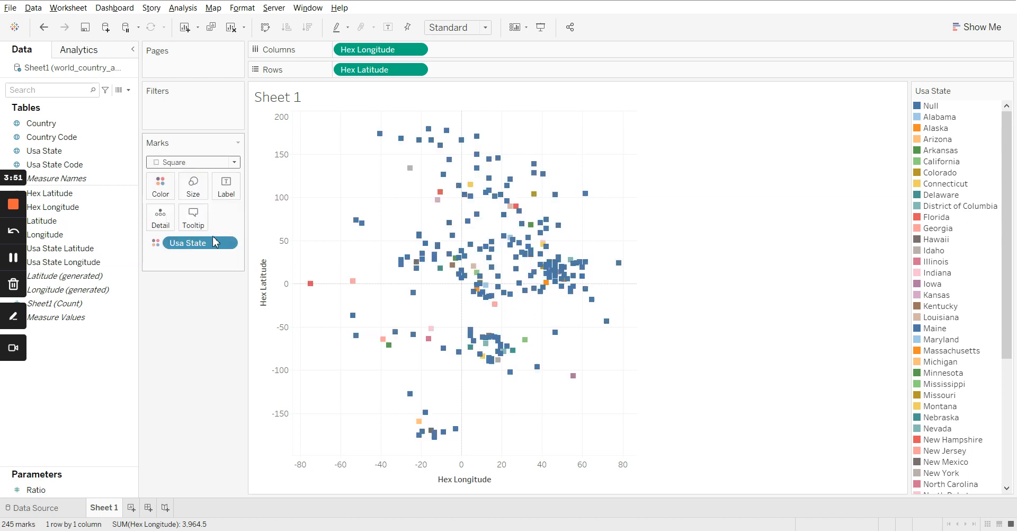
# Step: Convert the Usa State color field to a Count (Distinct) measure
pyautogui.click(228, 243)
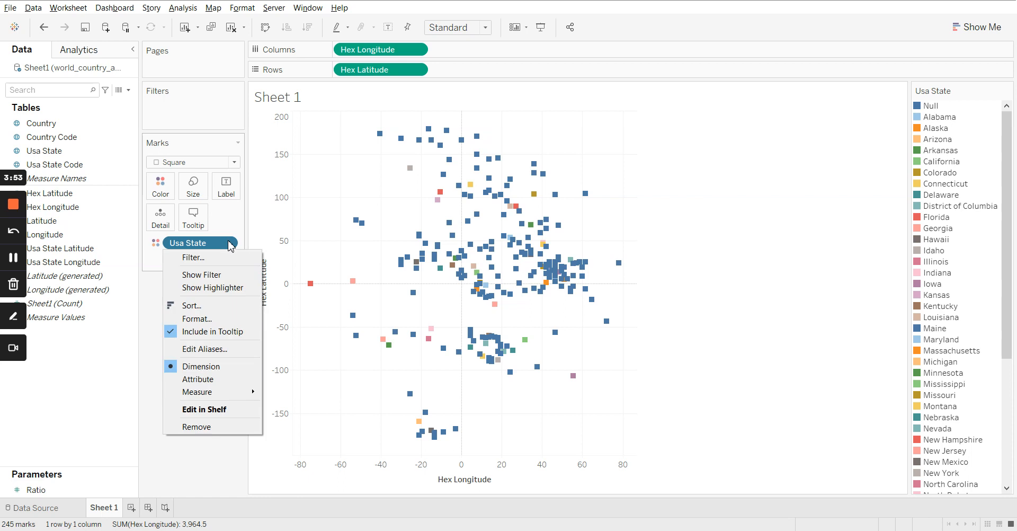
pyautogui.moveTo(246, 392)
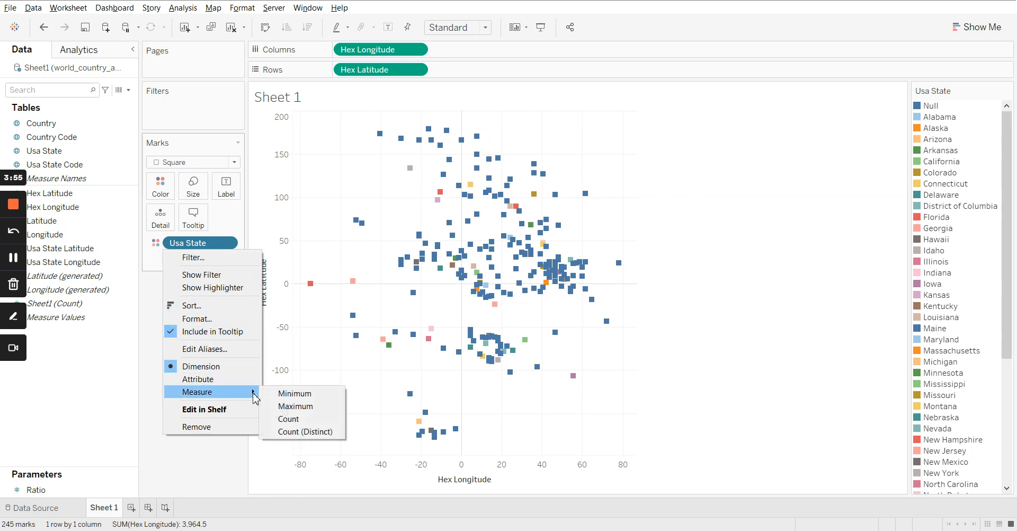
pyautogui.click(325, 432)
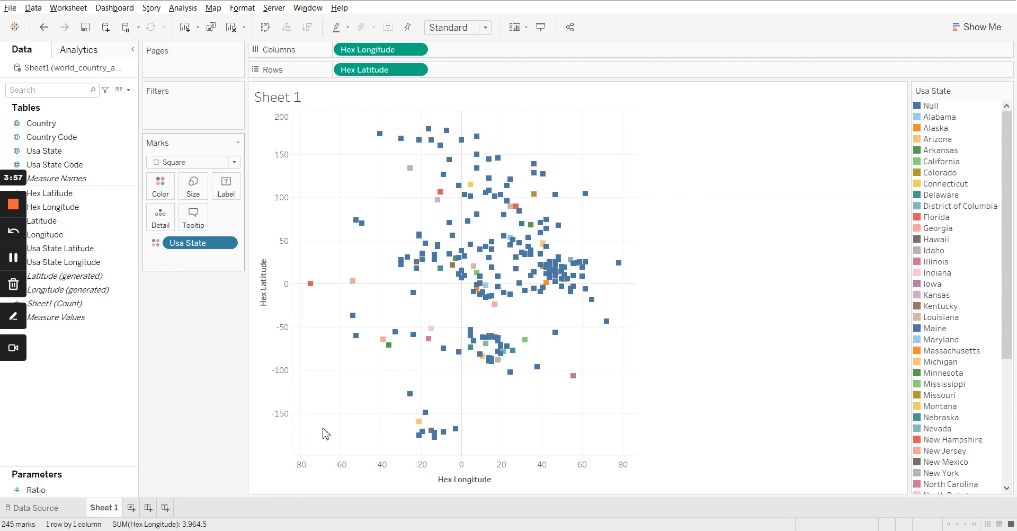